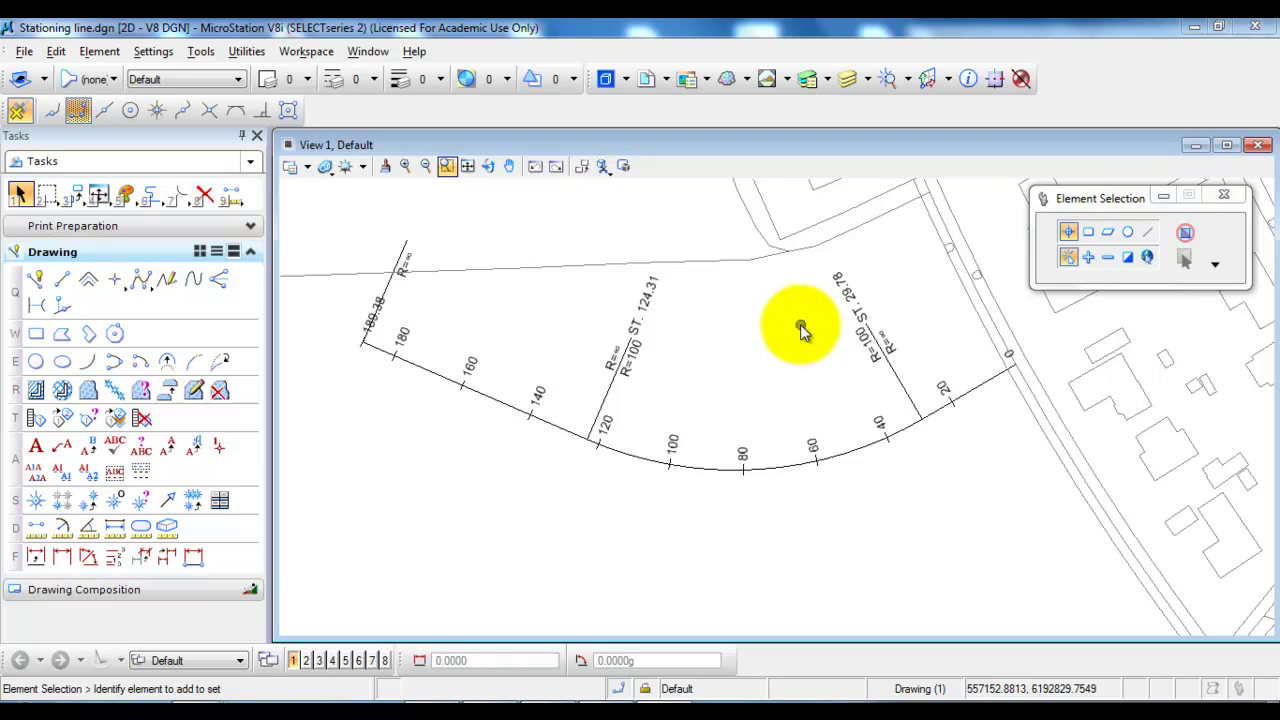
# - Draw two joined lines from the road edge, bending south, using Near snap
pyautogui.click(62, 282)
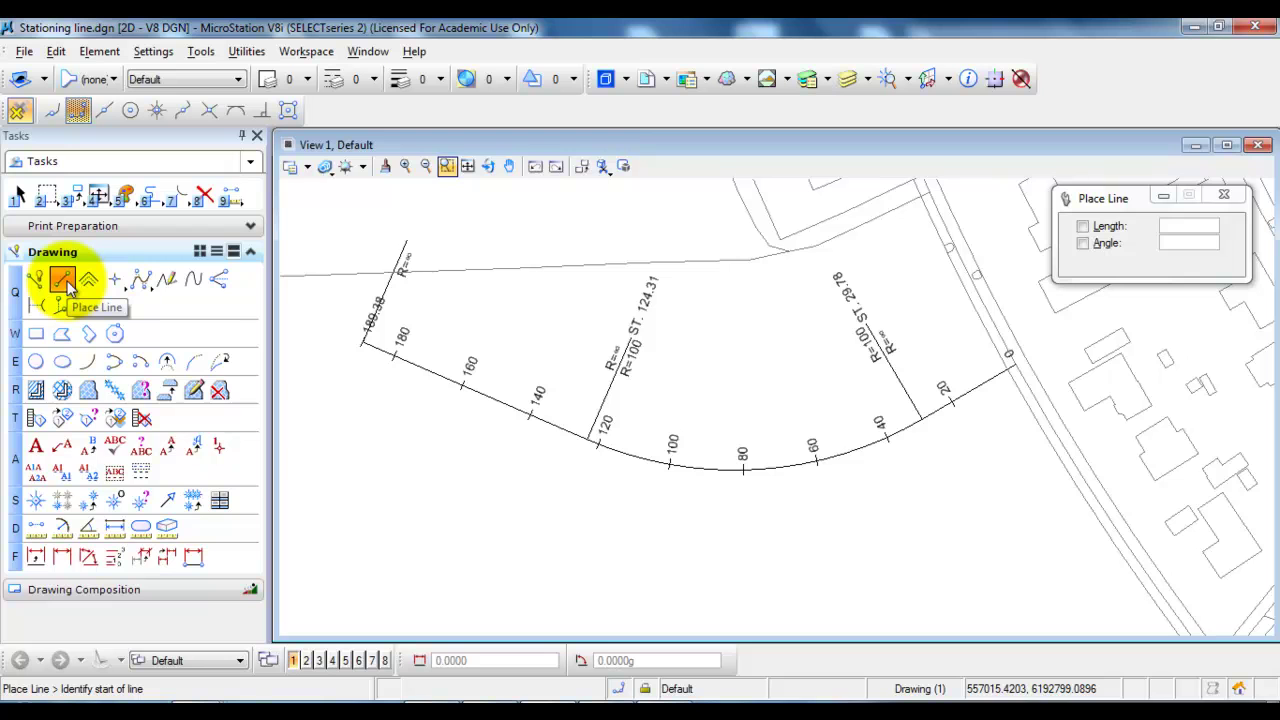
pyautogui.moveTo(793, 553); pyautogui.dragTo(703, 483, button='middle')
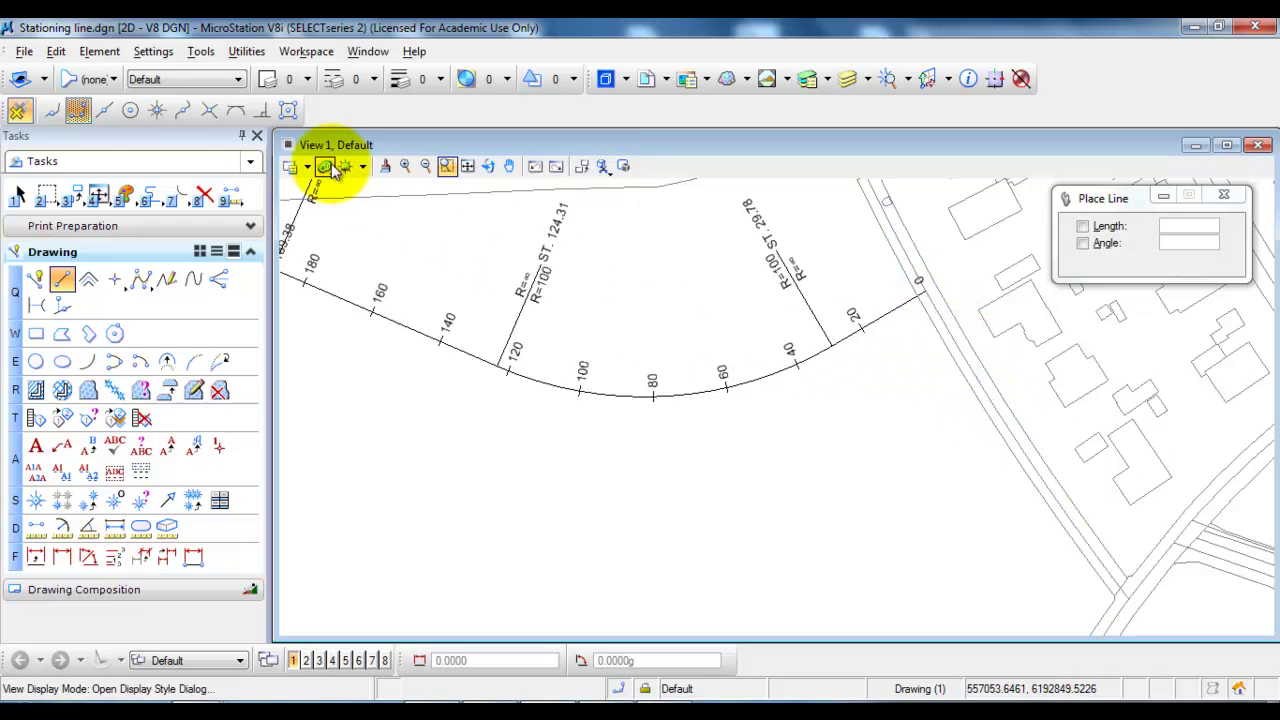
pyautogui.click(54, 112)
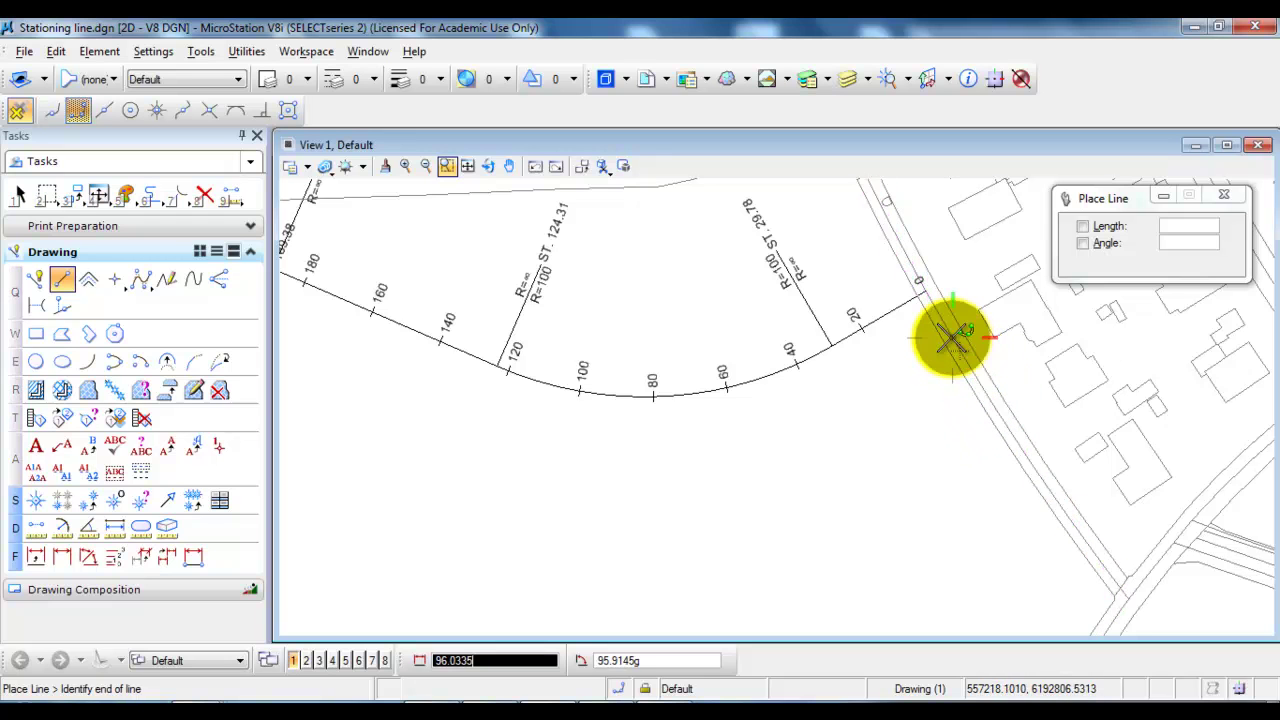
pyautogui.click(951, 338)
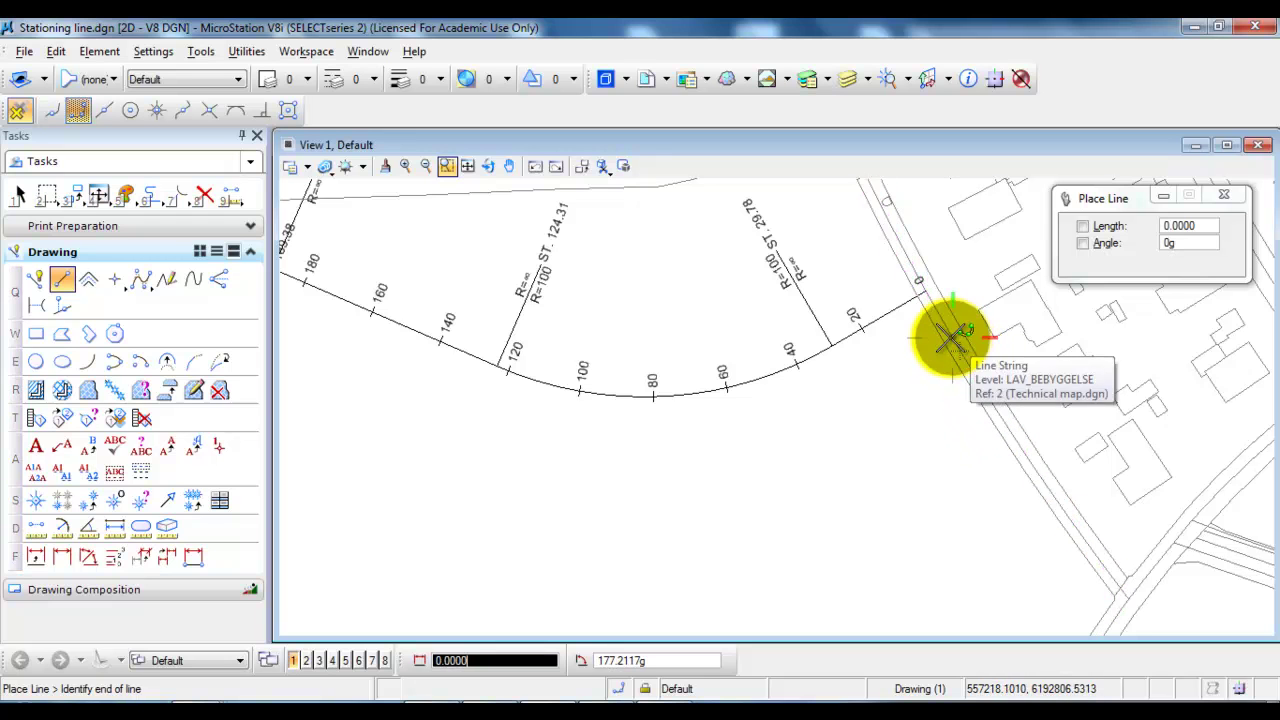
pyautogui.click(679, 477)
pyautogui.moveTo(665, 549); pyautogui.dragTo(663, 417, button='middle')
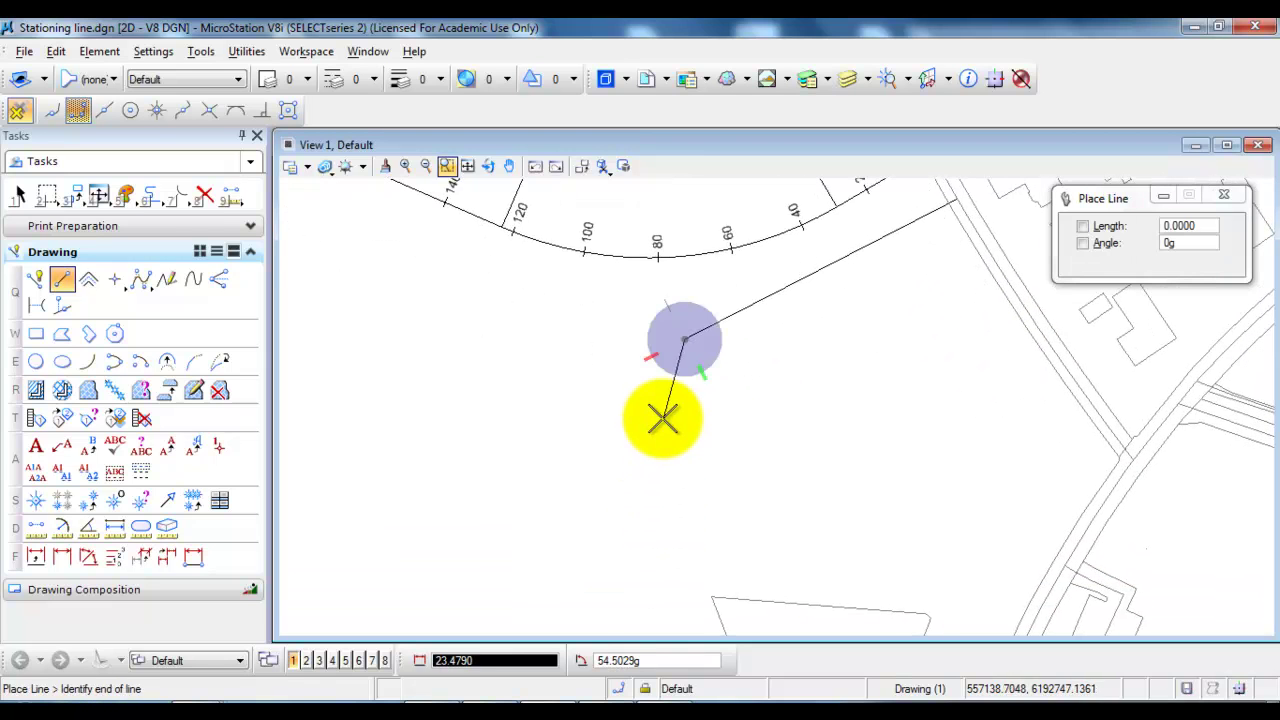
pyautogui.click(572, 617)
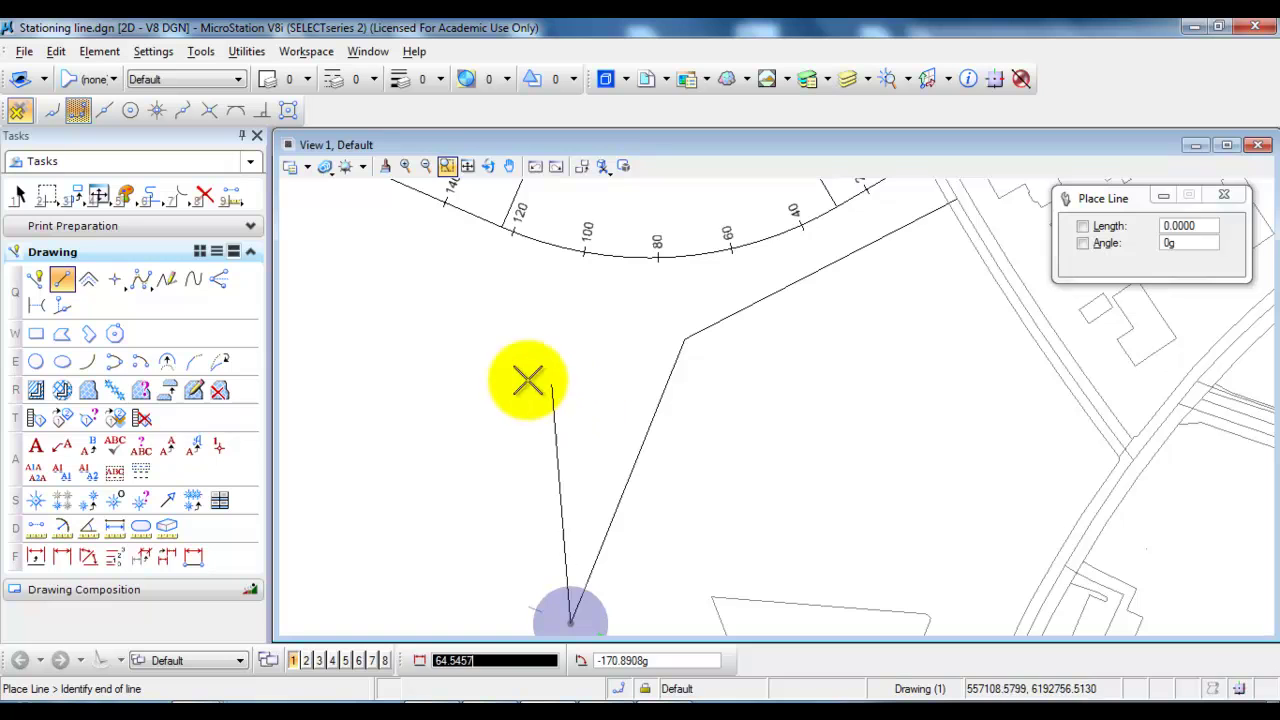
pyautogui.rightClick(465, 390)
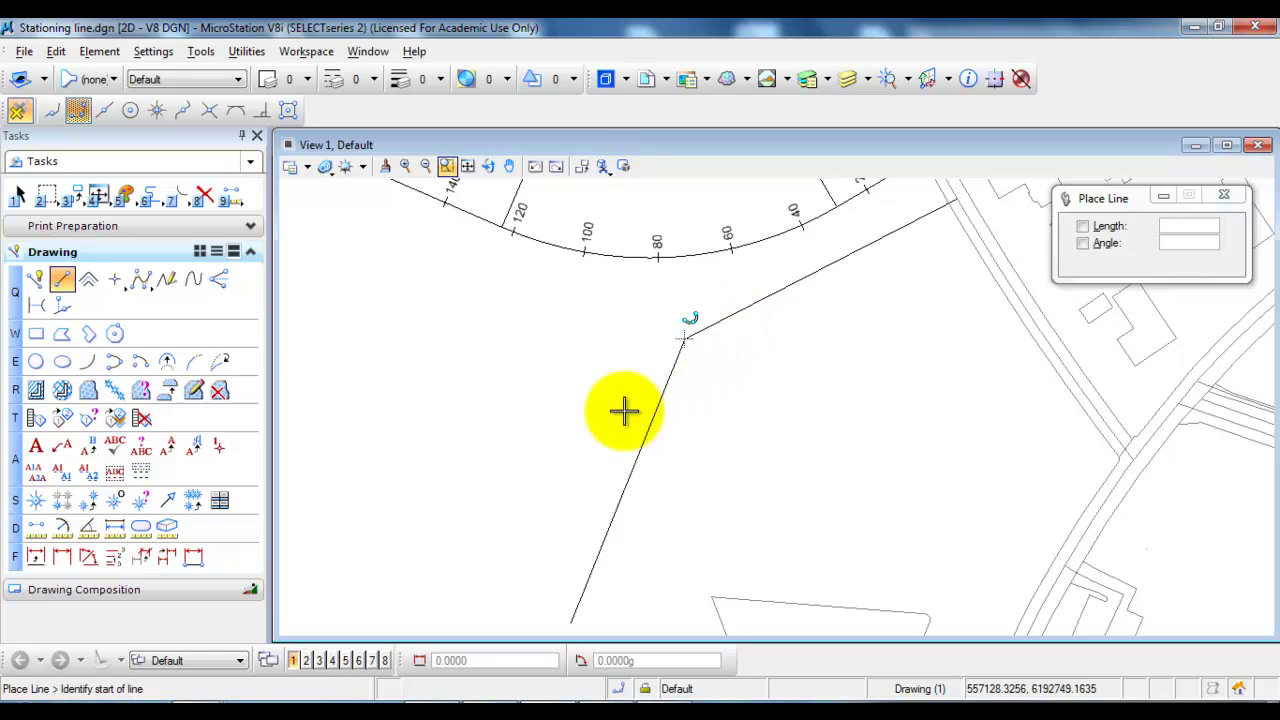
# - Place a radius-100 arc tangent to both the upper and lower lines at their bend
pyautogui.click(89, 364)
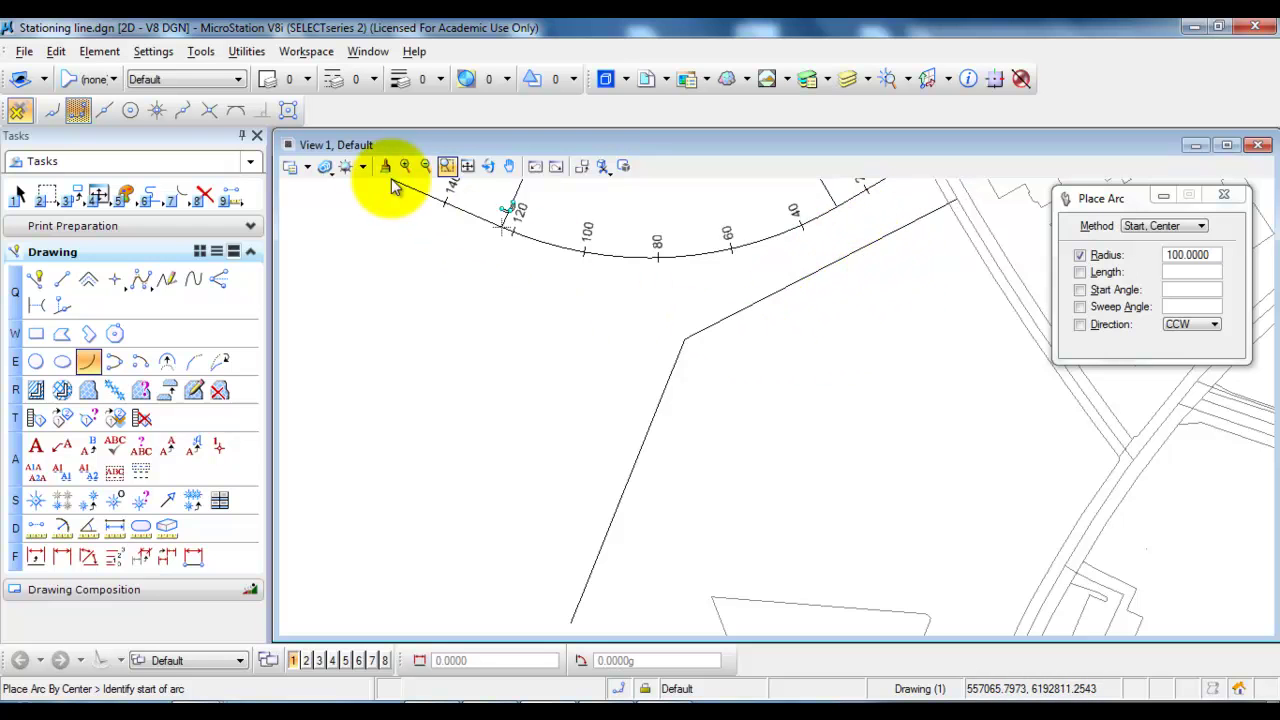
pyautogui.click(236, 113)
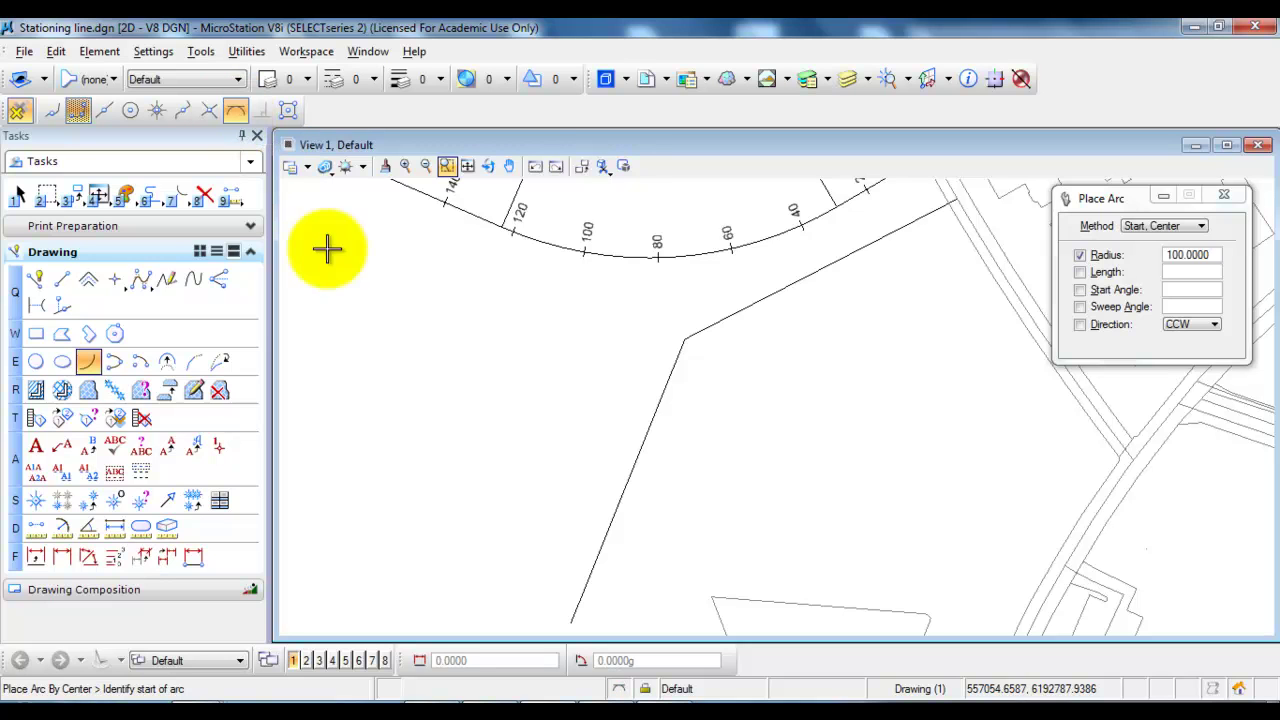
pyautogui.click(790, 290)
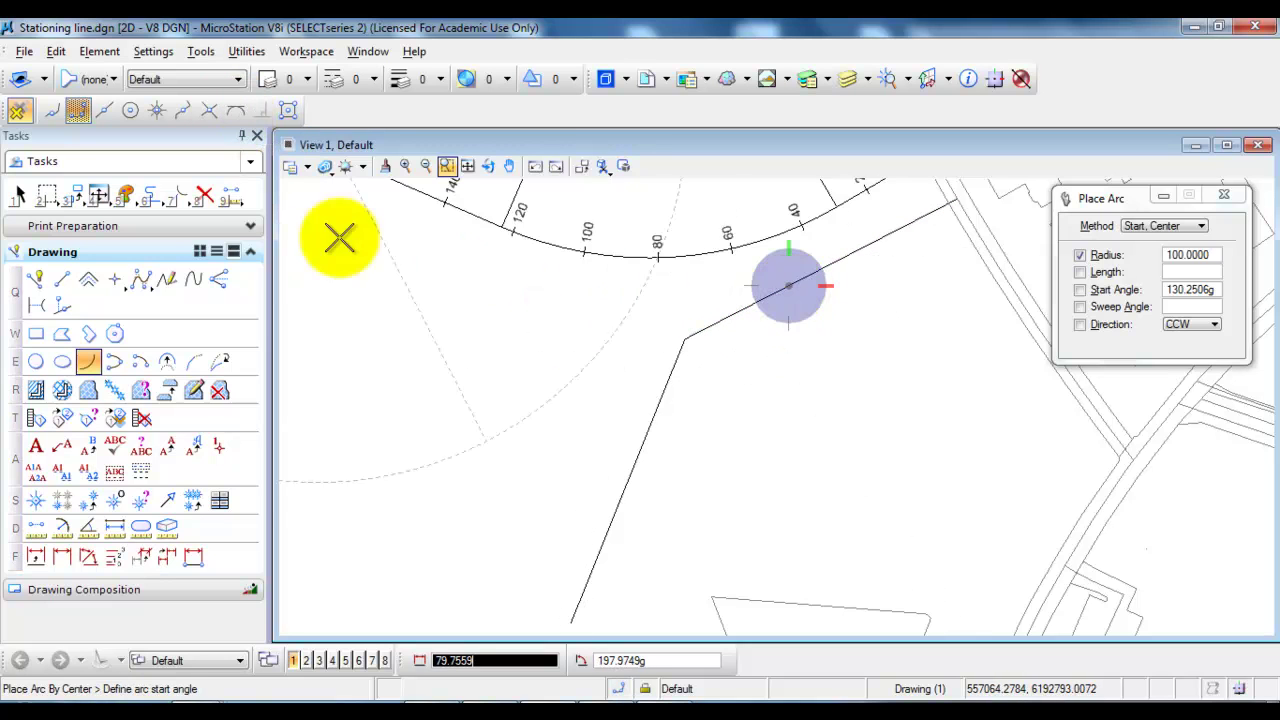
pyautogui.click(237, 113)
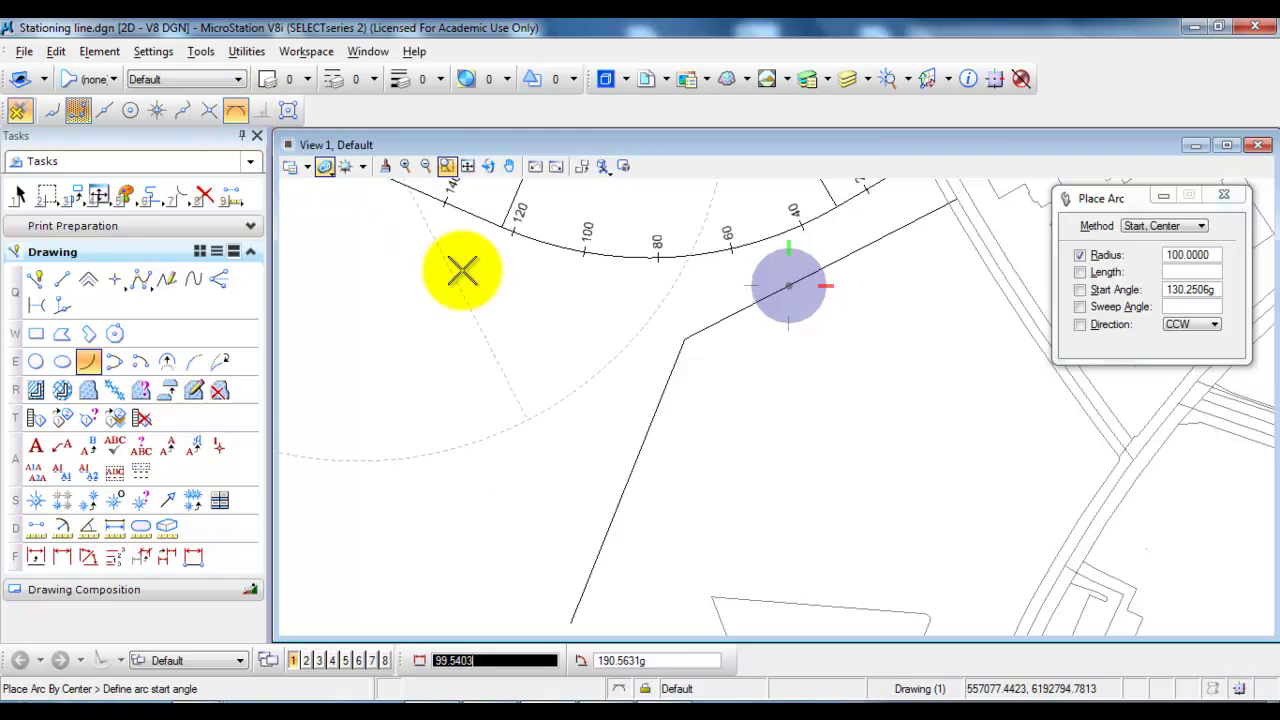
pyautogui.click(638, 463)
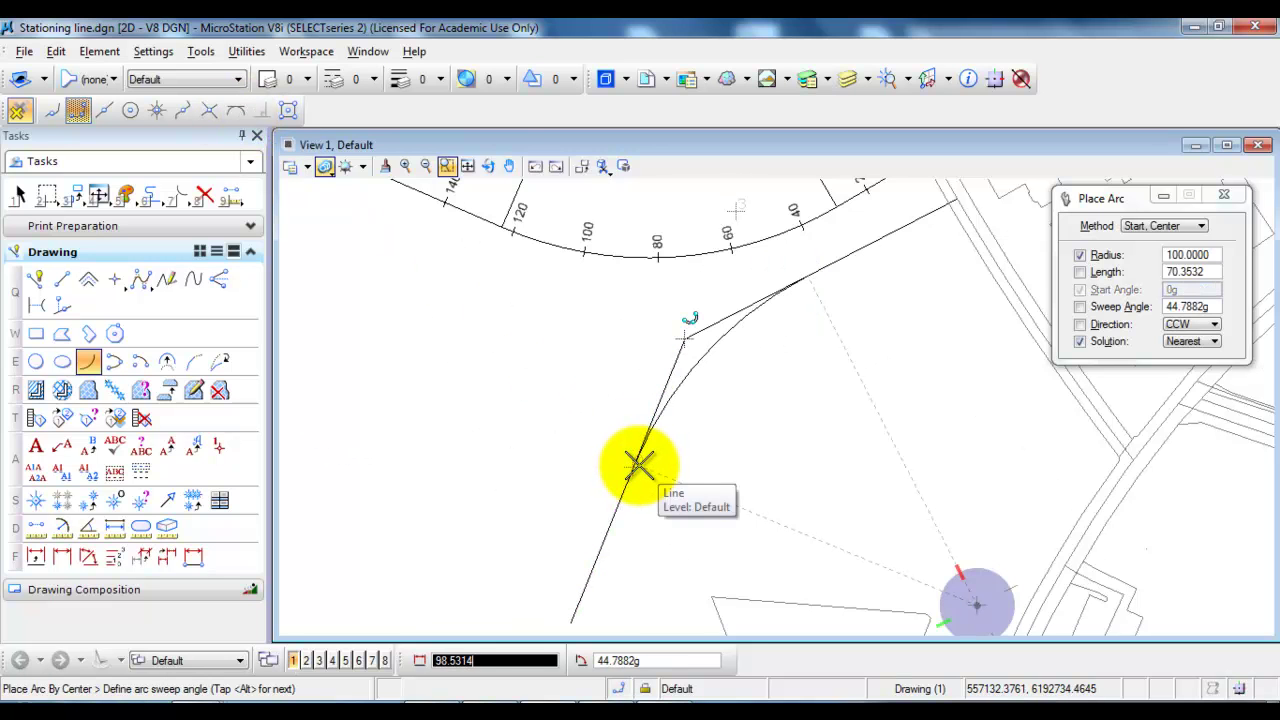
pyautogui.moveTo(600, 500); pyautogui.dragTo(517, 389, button='middle')
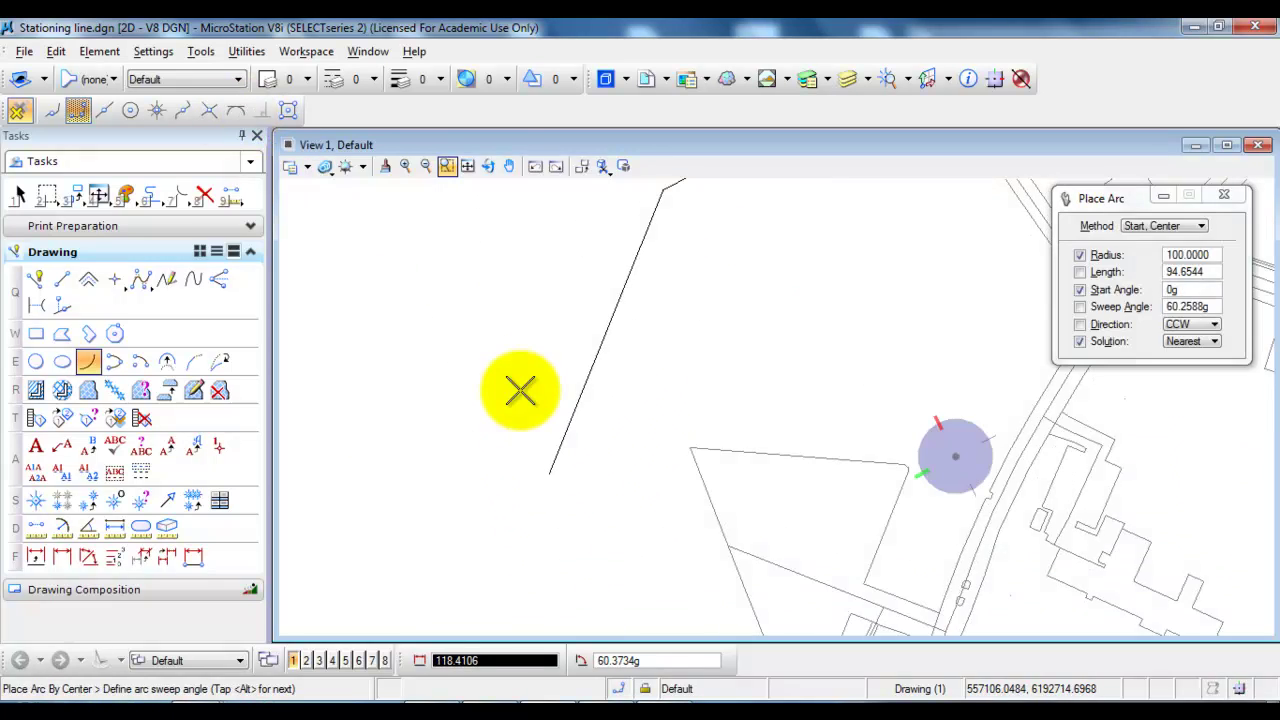
pyautogui.click(637, 537)
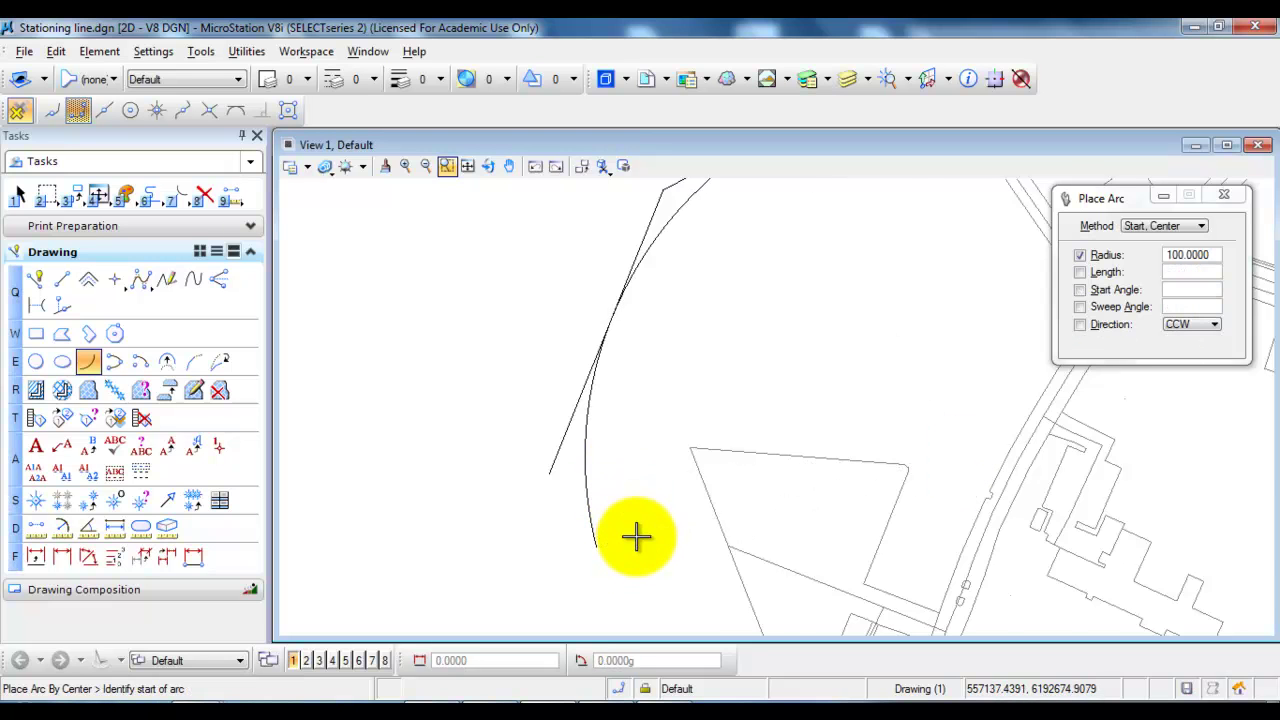
pyautogui.scroll(-3, 626, 537)
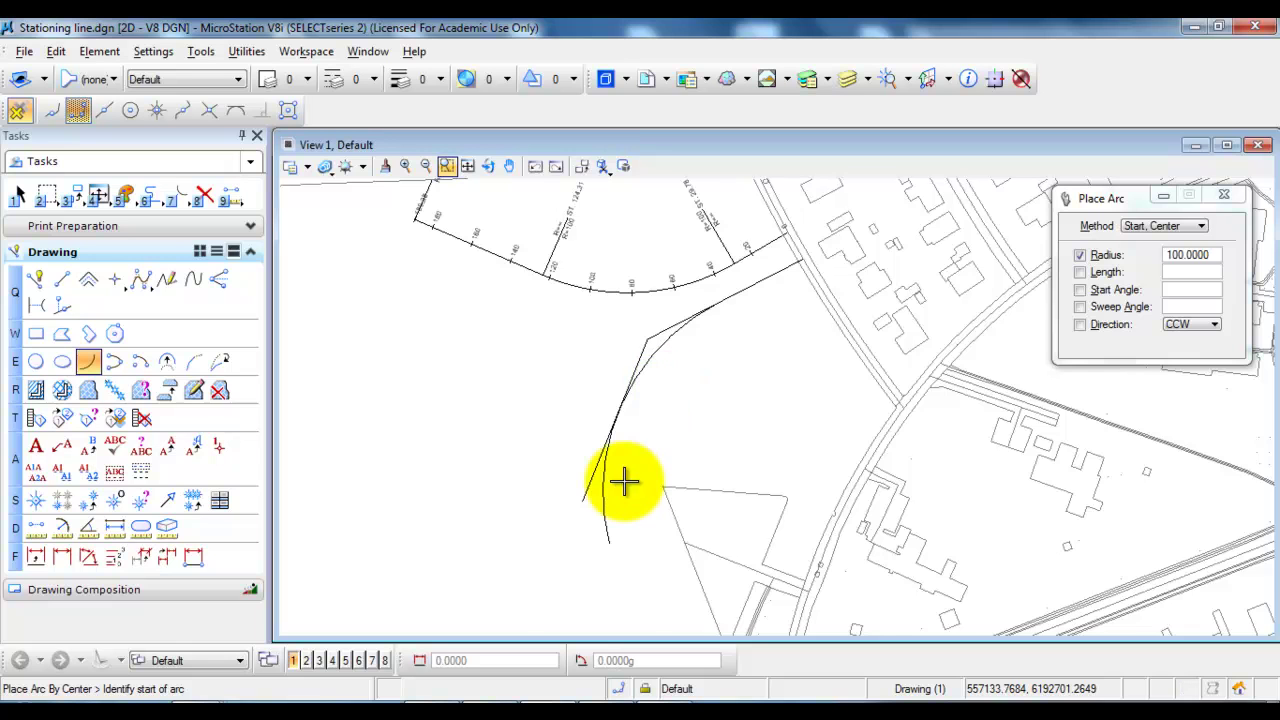
pyautogui.scroll(2, 706, 295)
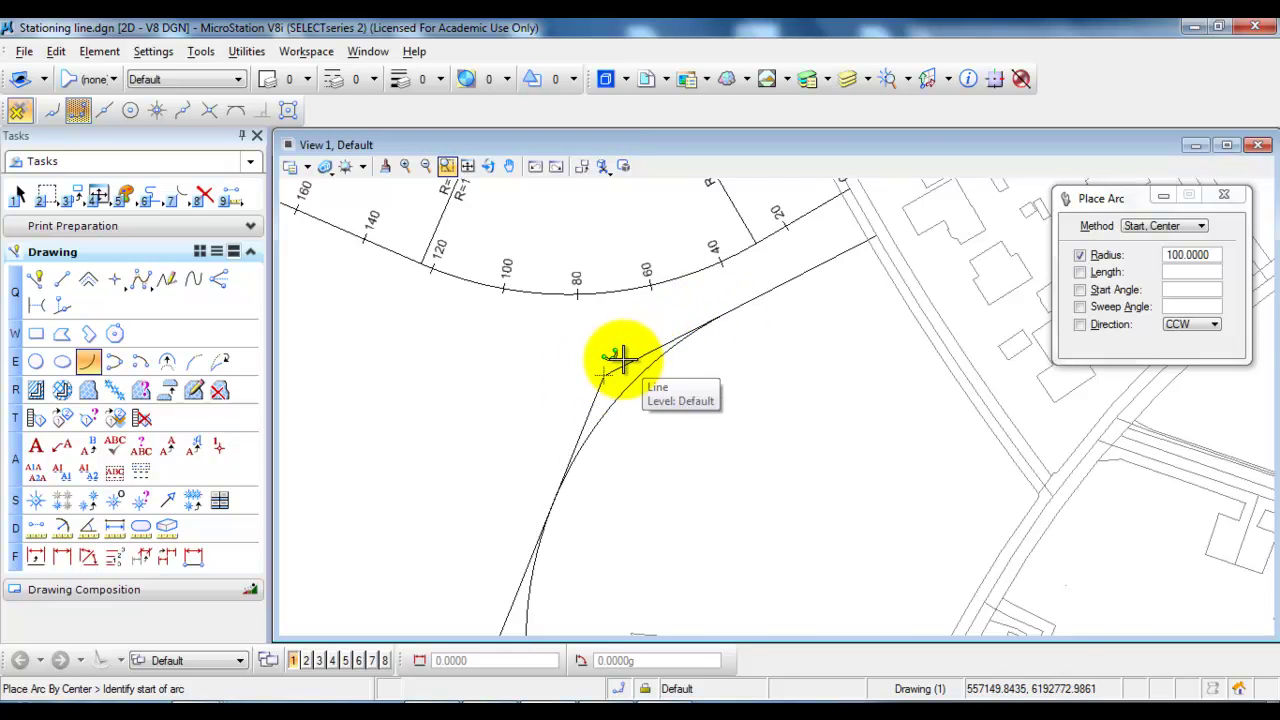
pyautogui.scroll(-2, 621, 358)
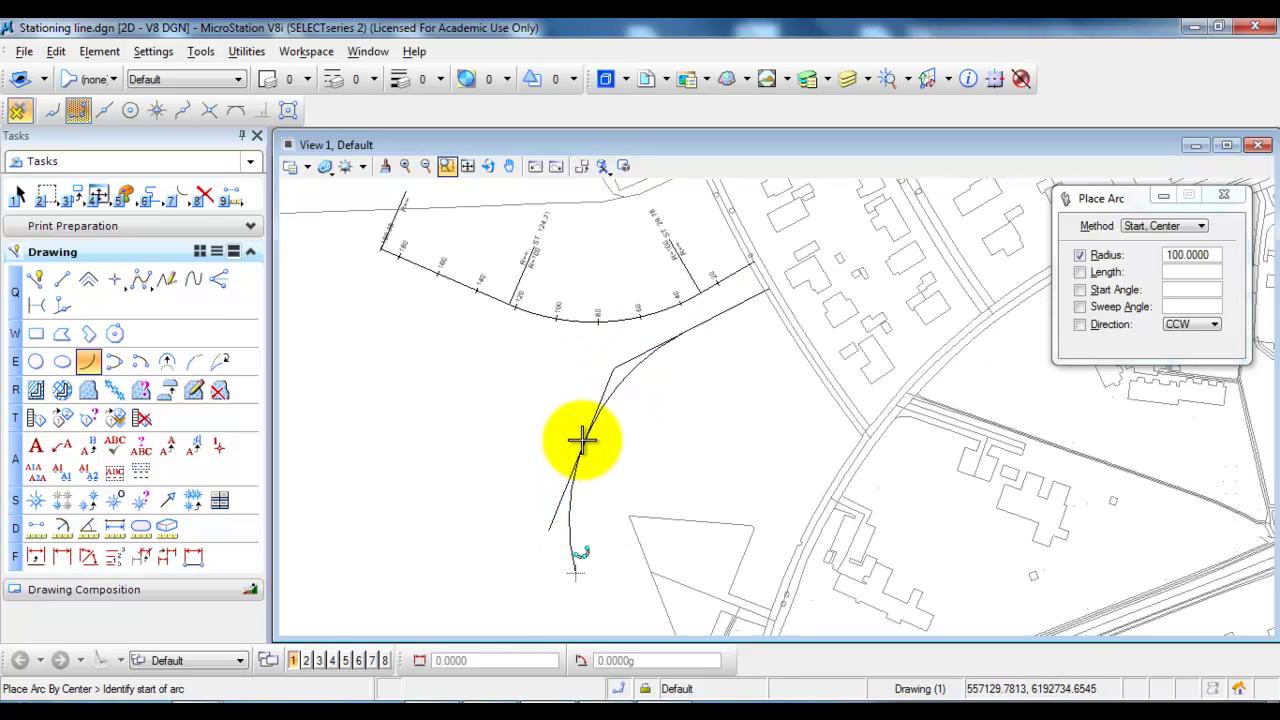
# - Trim the upper line to the arc with Trim To Element
pyautogui.click(178, 197)
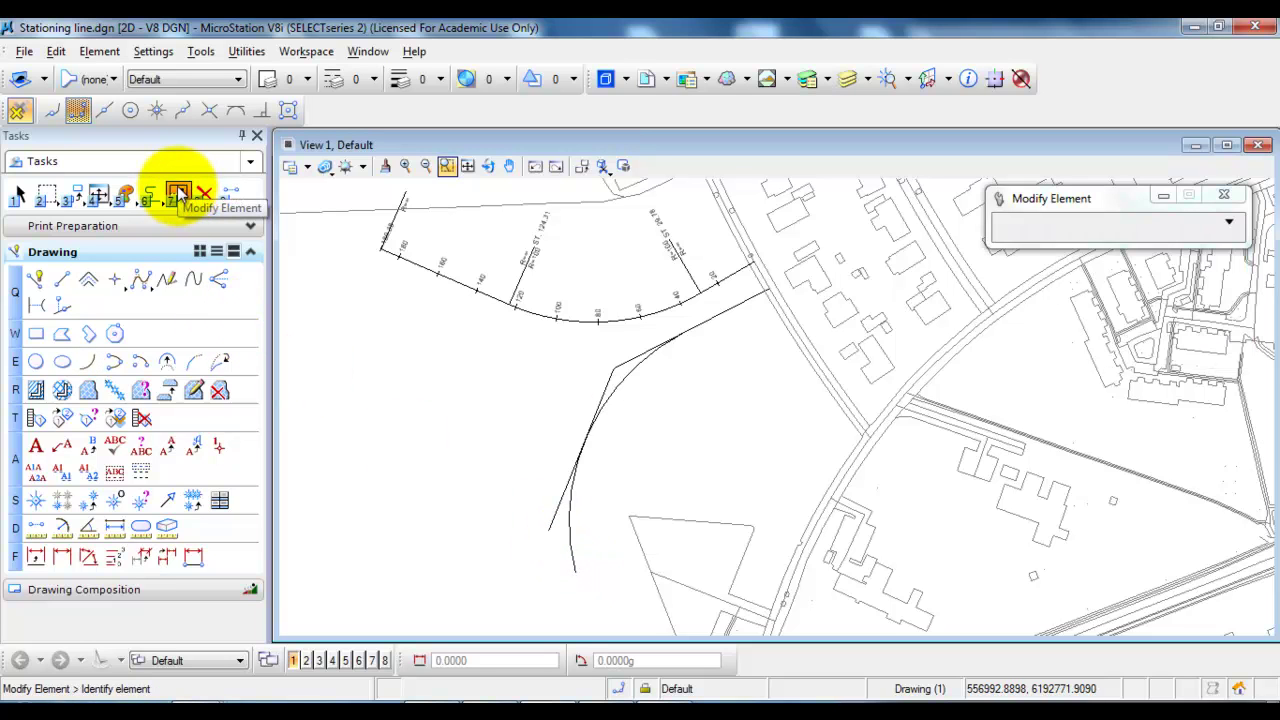
pyautogui.click(178, 196)
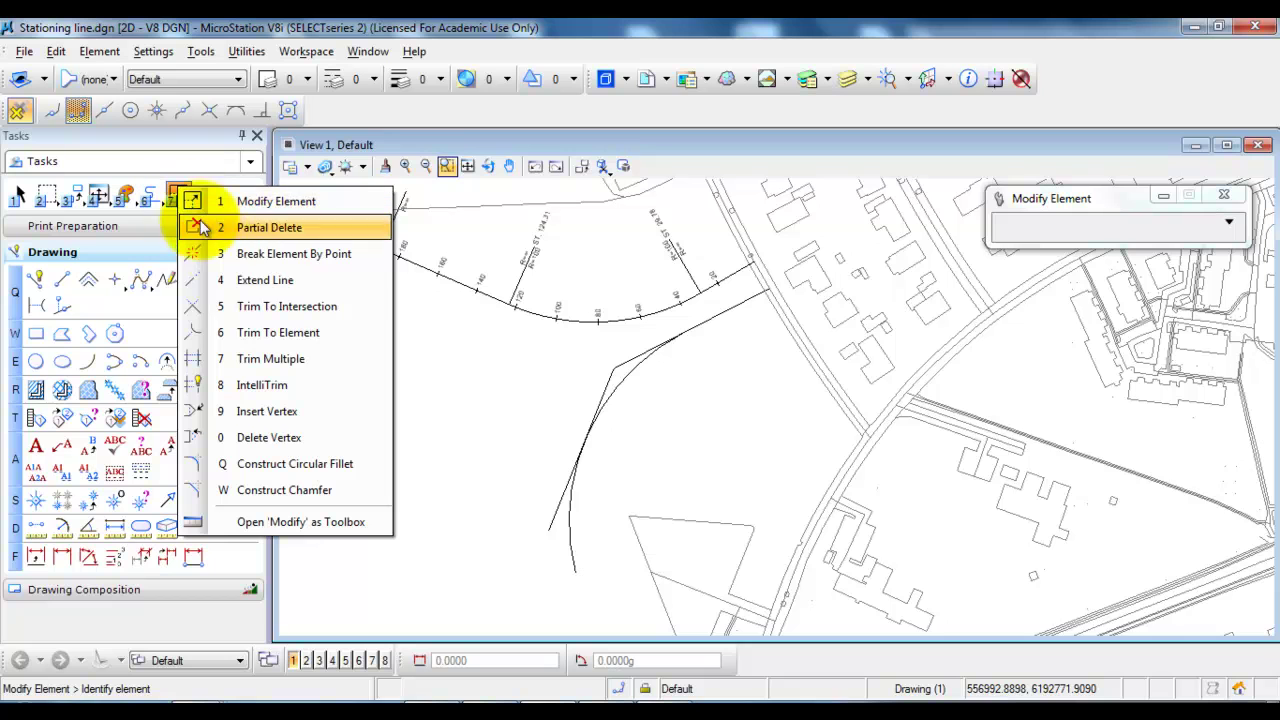
pyautogui.click(220, 340)
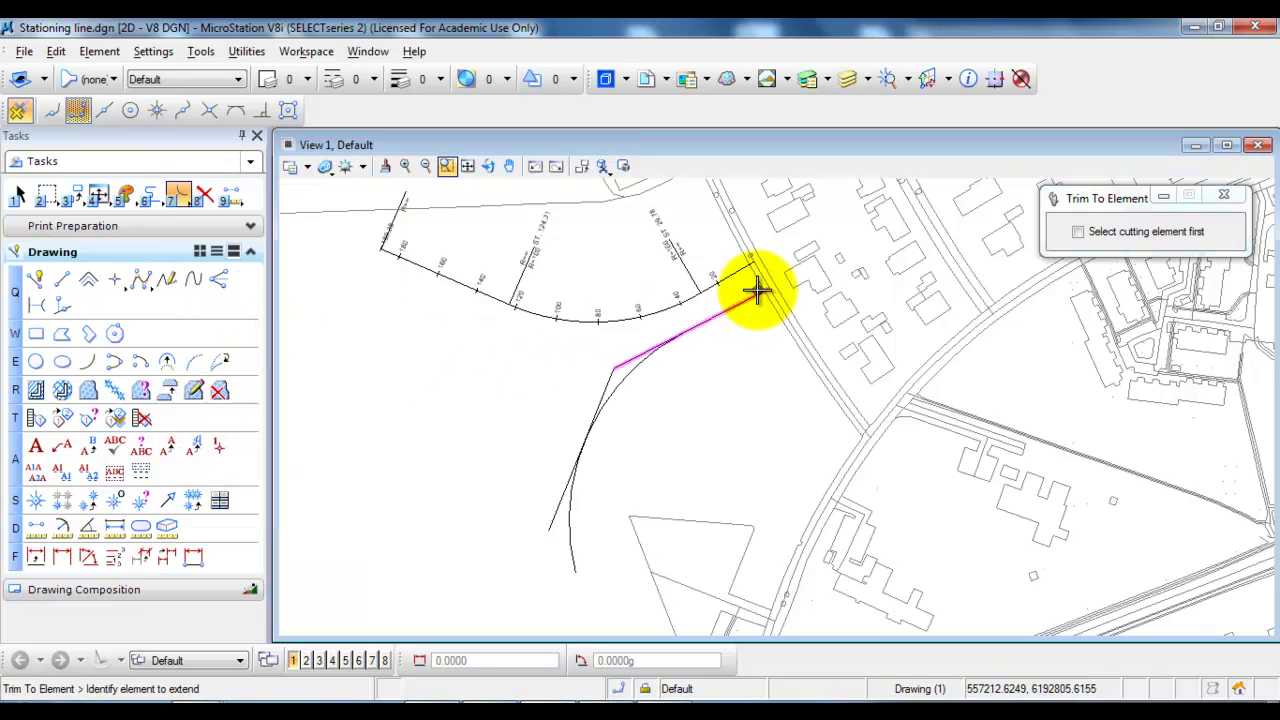
pyautogui.scroll(2, 752, 300)
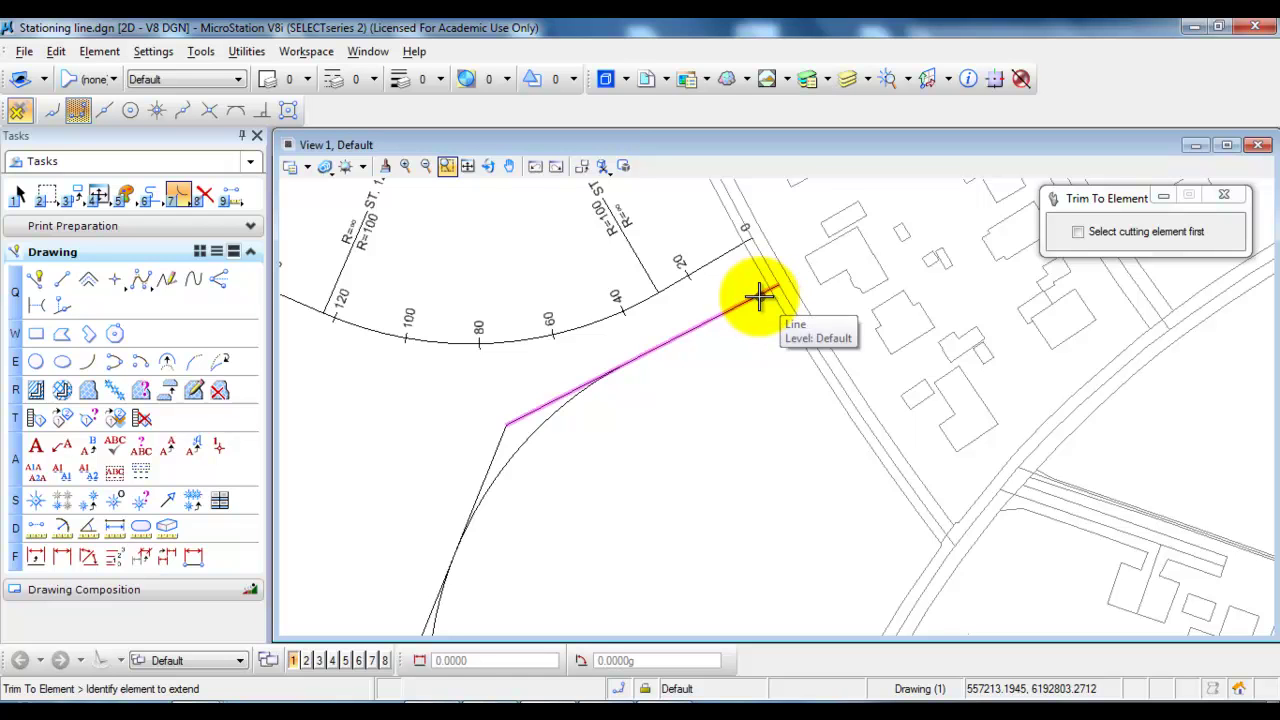
pyautogui.click(758, 295)
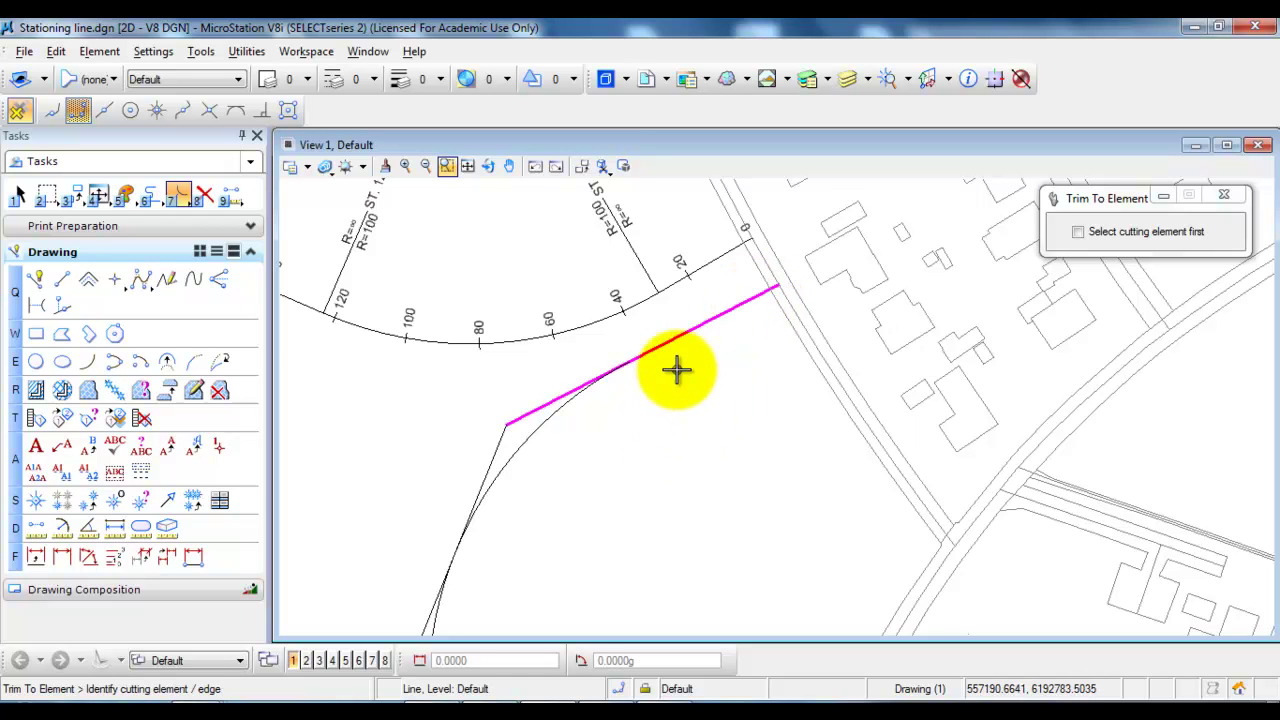
pyautogui.click(538, 428)
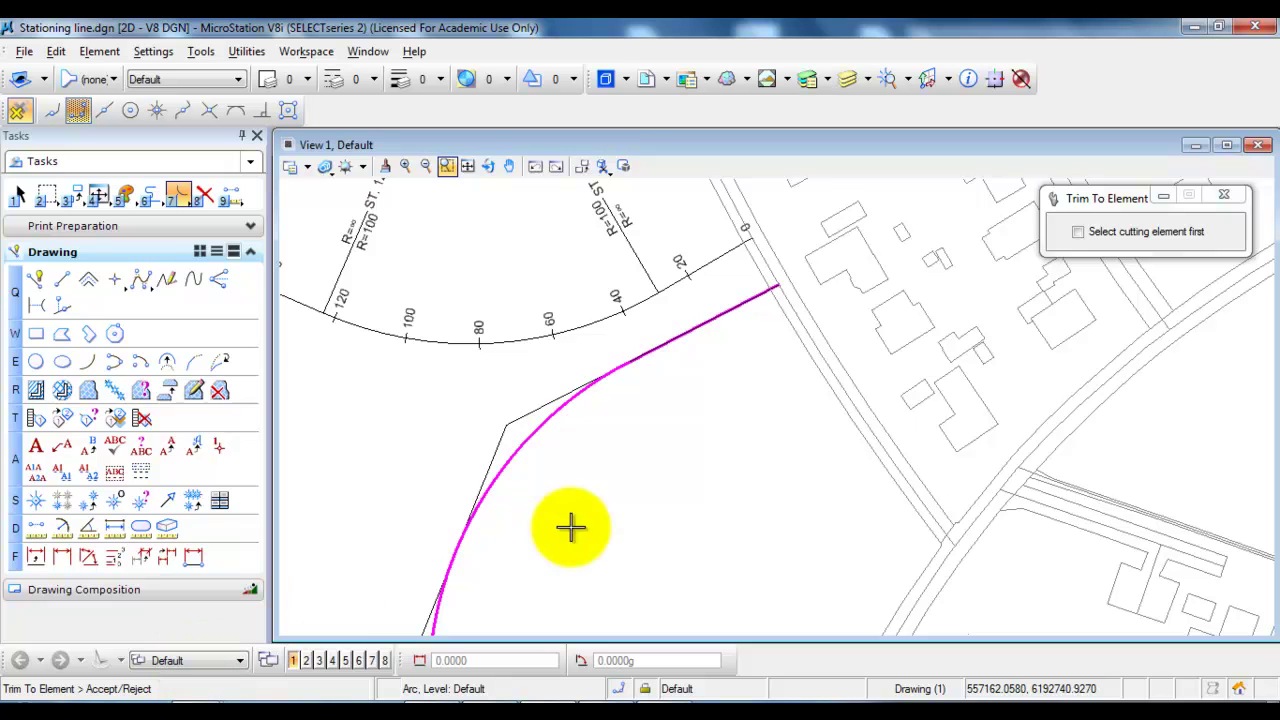
pyautogui.click(686, 405)
# - Cut the arc at the lower line and trim the lower line back to the arc
pyautogui.scroll(-2, 700, 330)
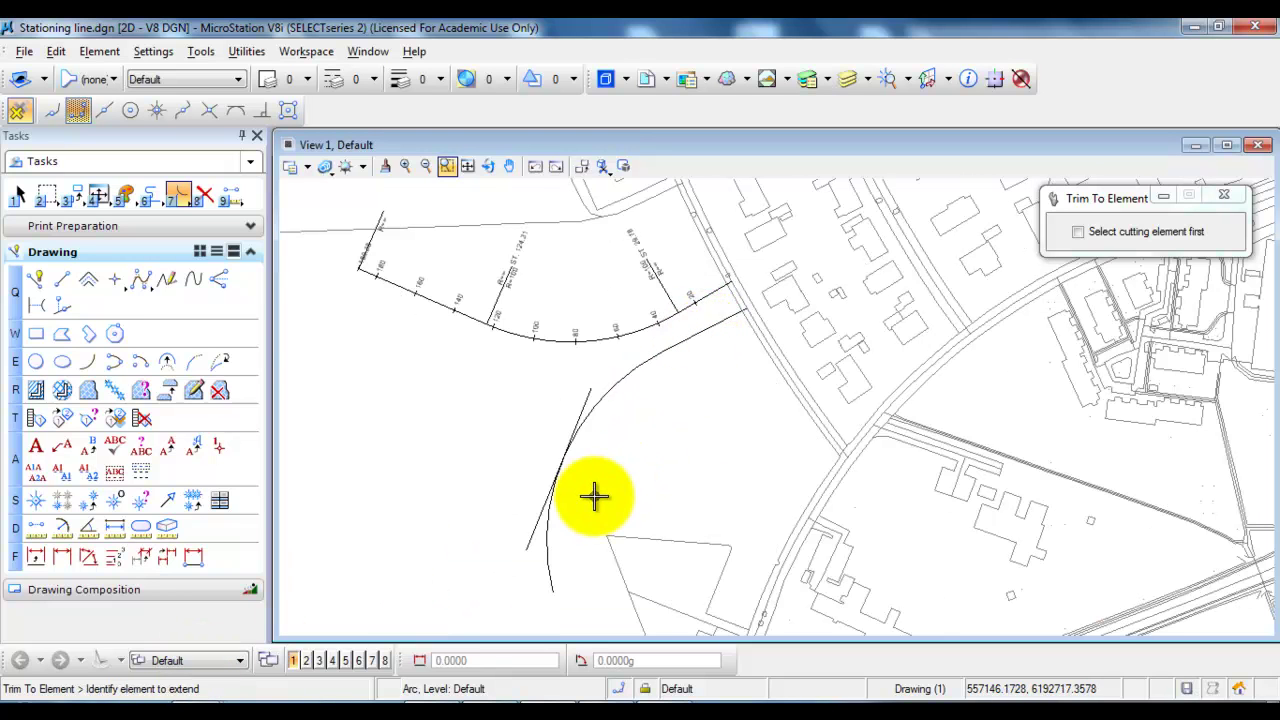
pyautogui.click(596, 405)
pyautogui.click(585, 400)
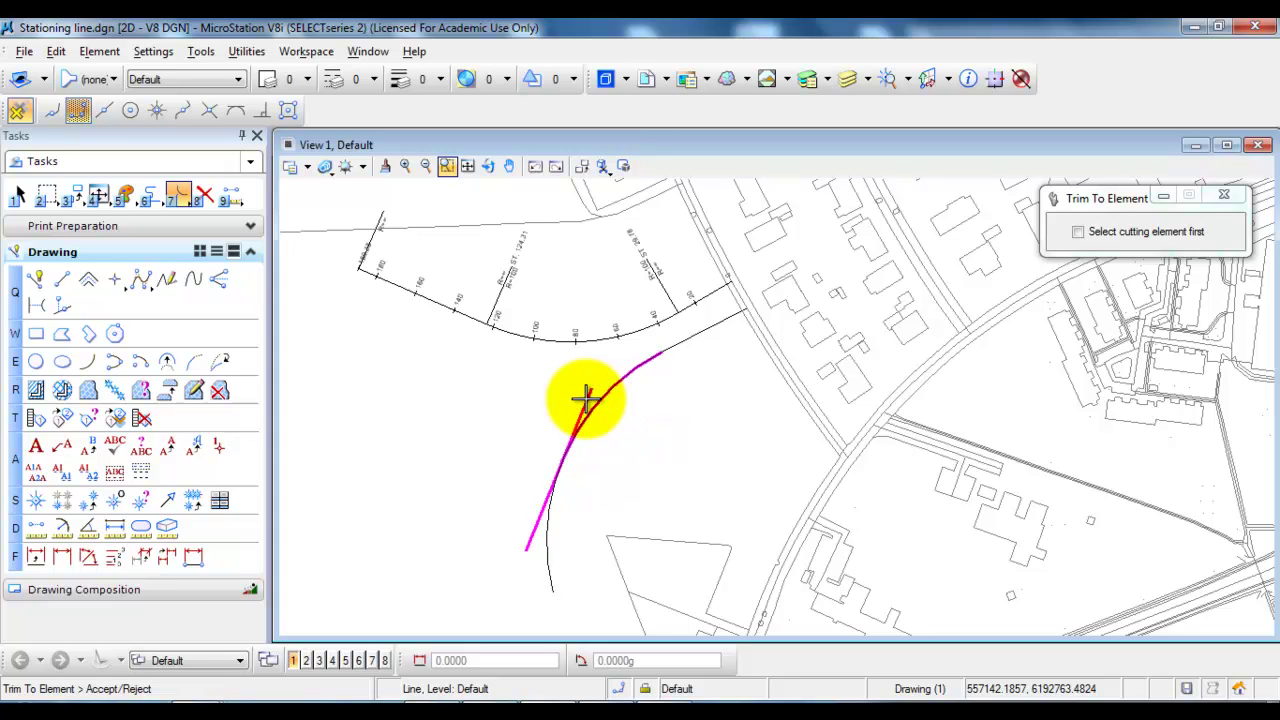
pyautogui.click(531, 398)
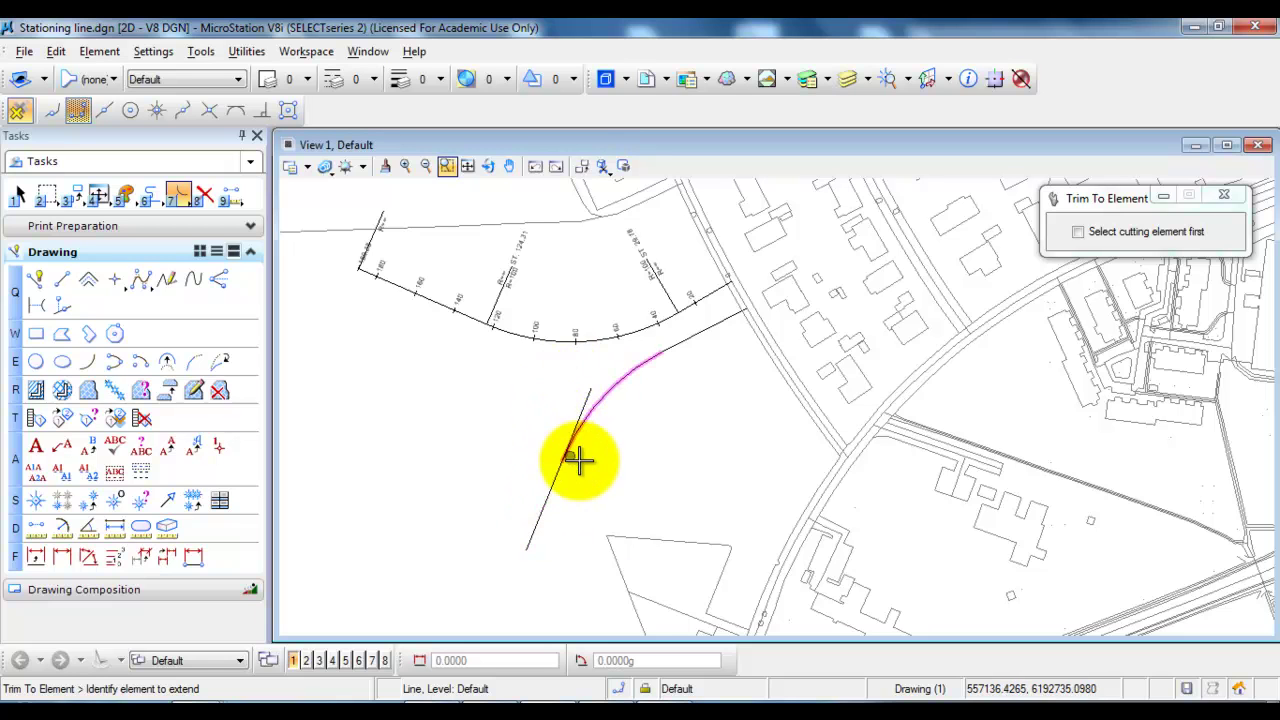
pyautogui.click(528, 541)
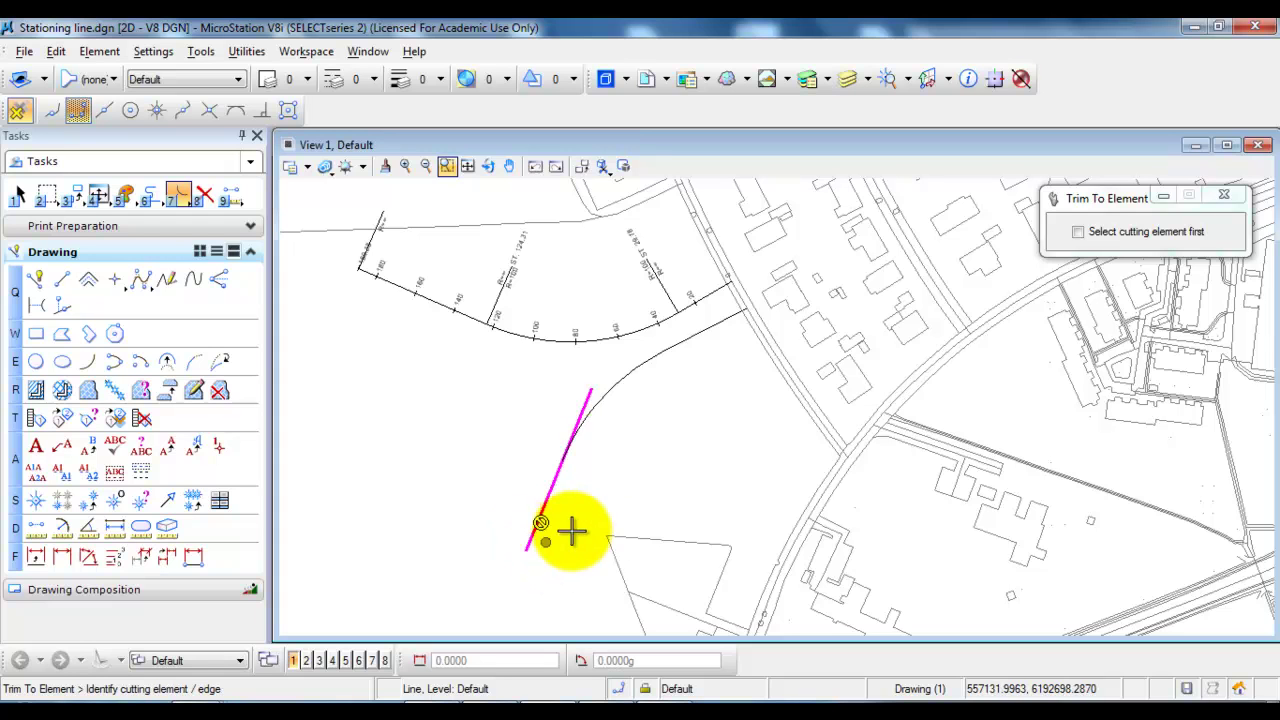
pyautogui.click(600, 403)
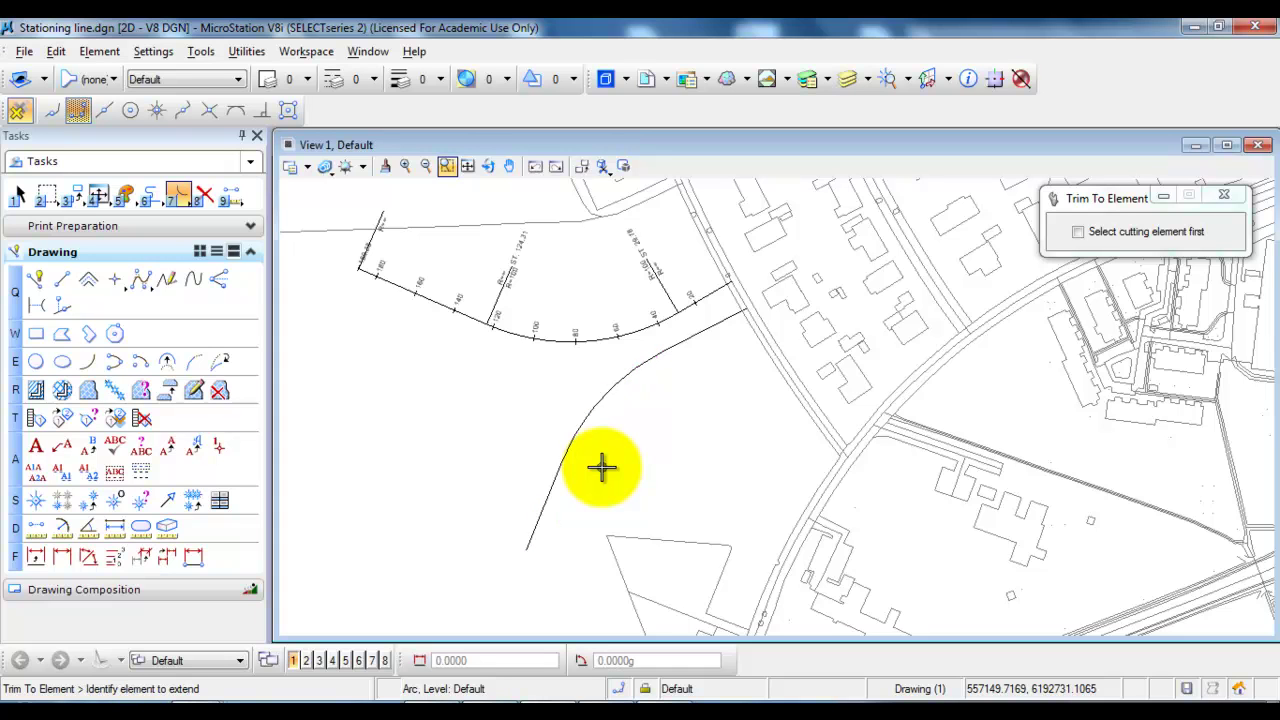
pyautogui.press('Escape')
# - Select the lower line, upper line and radius-100 arc together
pyautogui.click(606, 398)
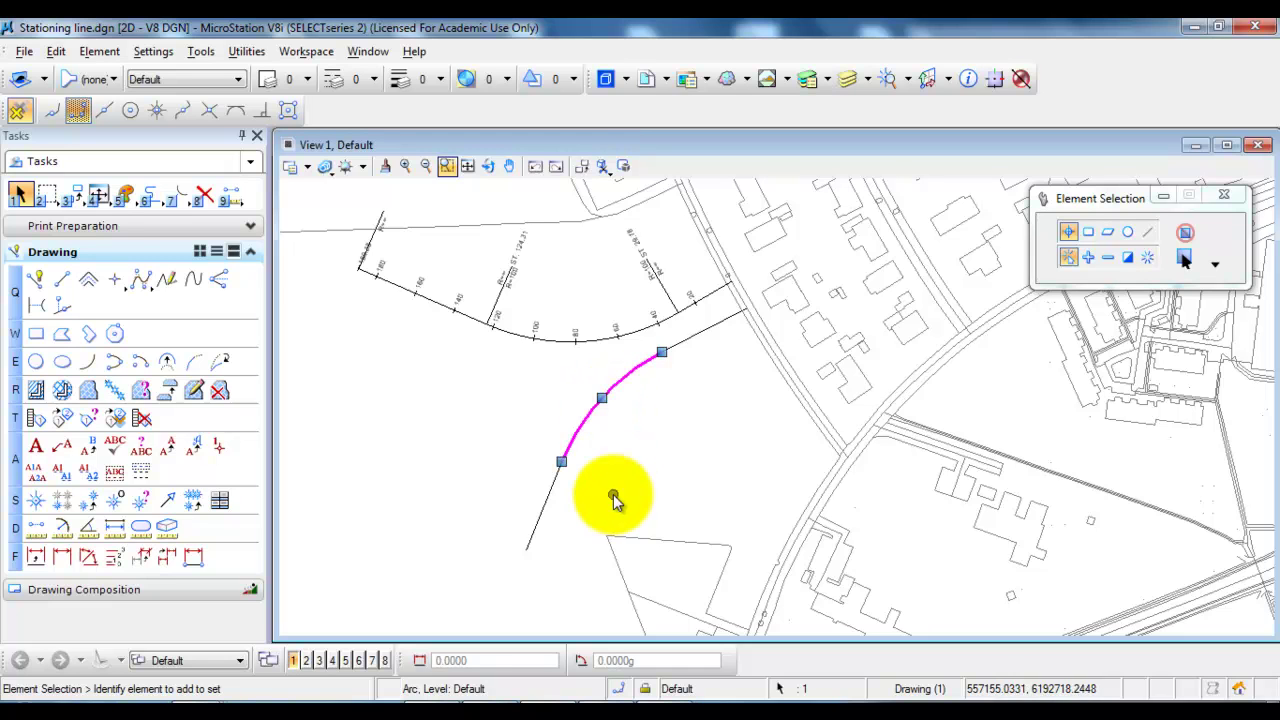
pyautogui.click(585, 502)
pyautogui.click(546, 509)
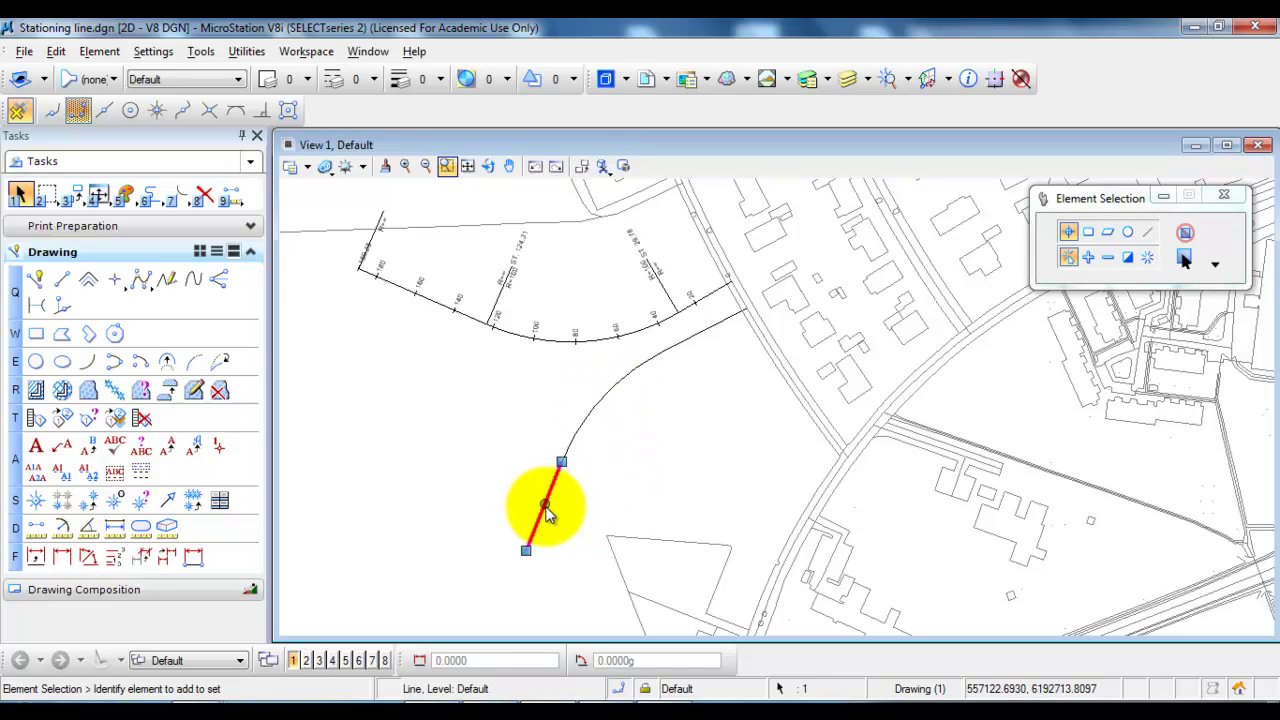
pyautogui.click(729, 318)
pyautogui.click(610, 390)
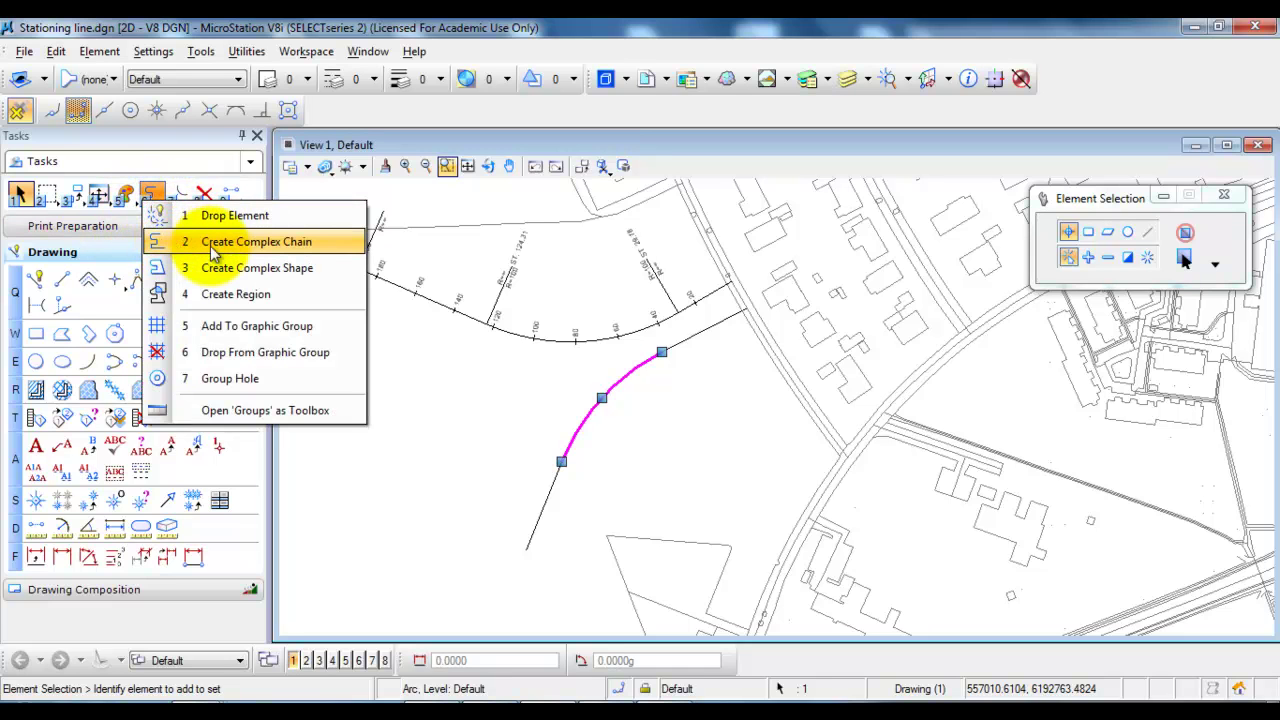
# - Create an automatic complex chain starting from the arc, then select it to confirm
pyautogui.click(293, 250)
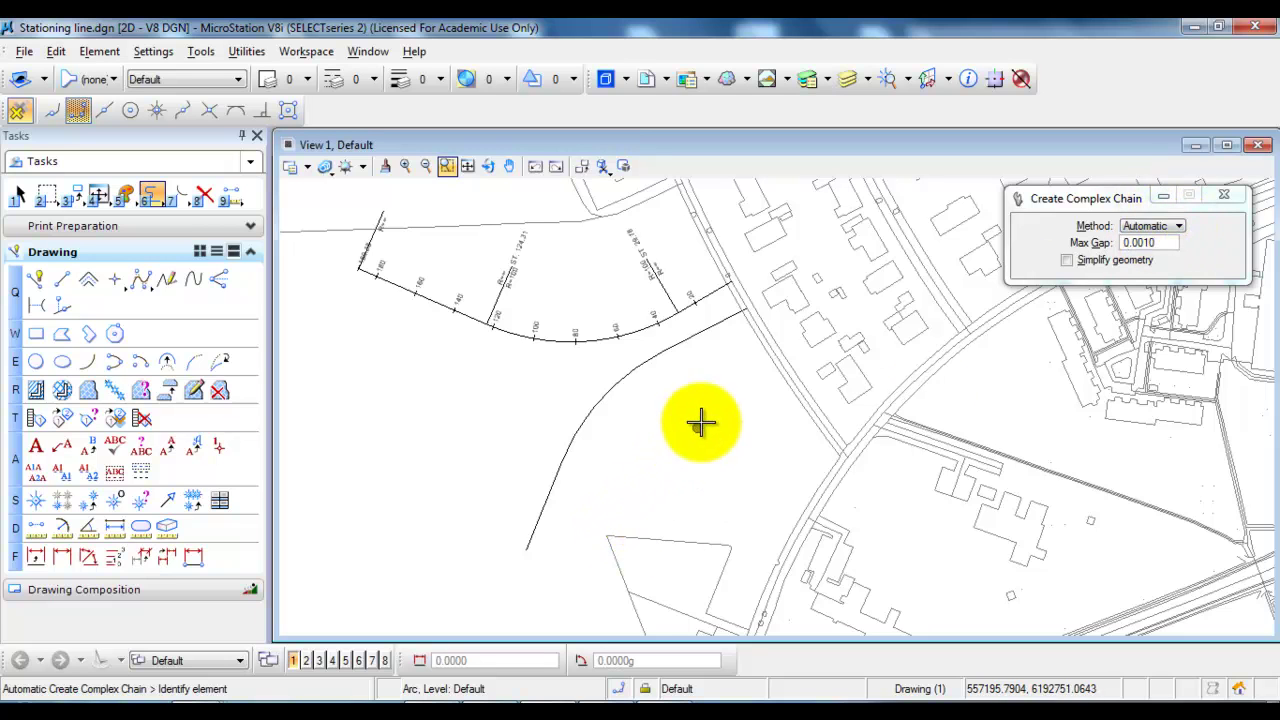
pyautogui.click(698, 335)
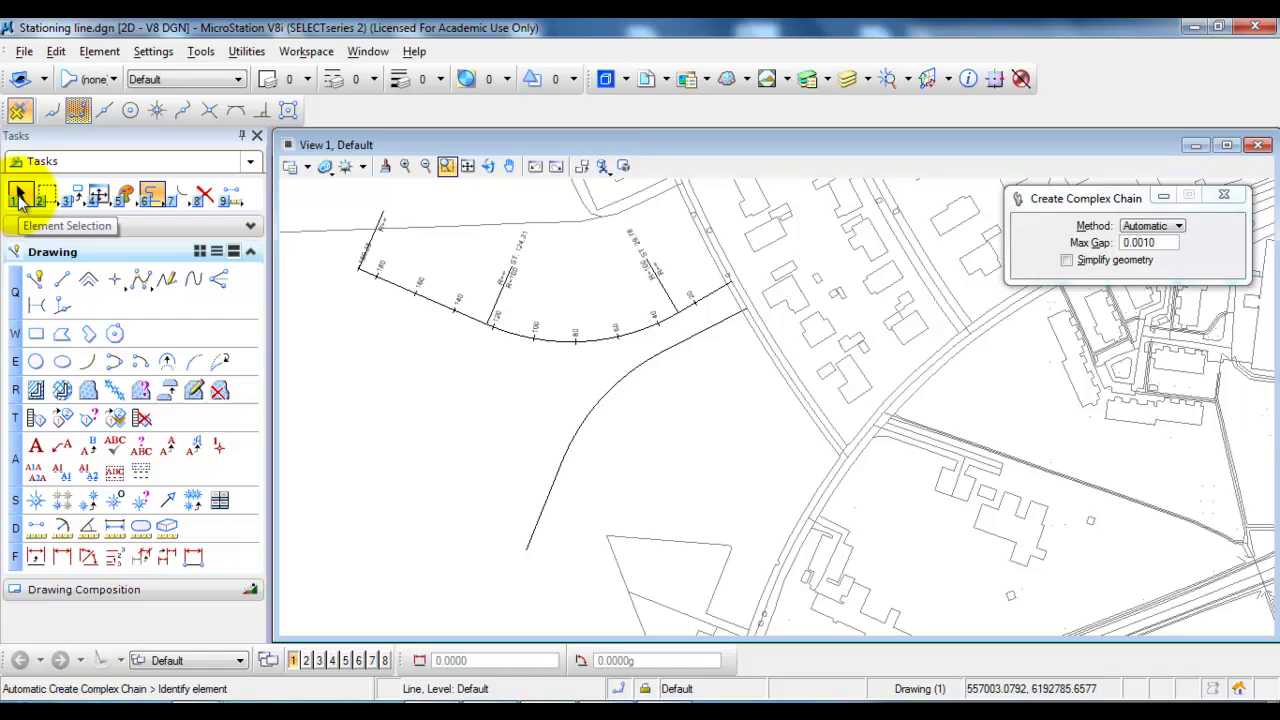
pyautogui.click(20, 197)
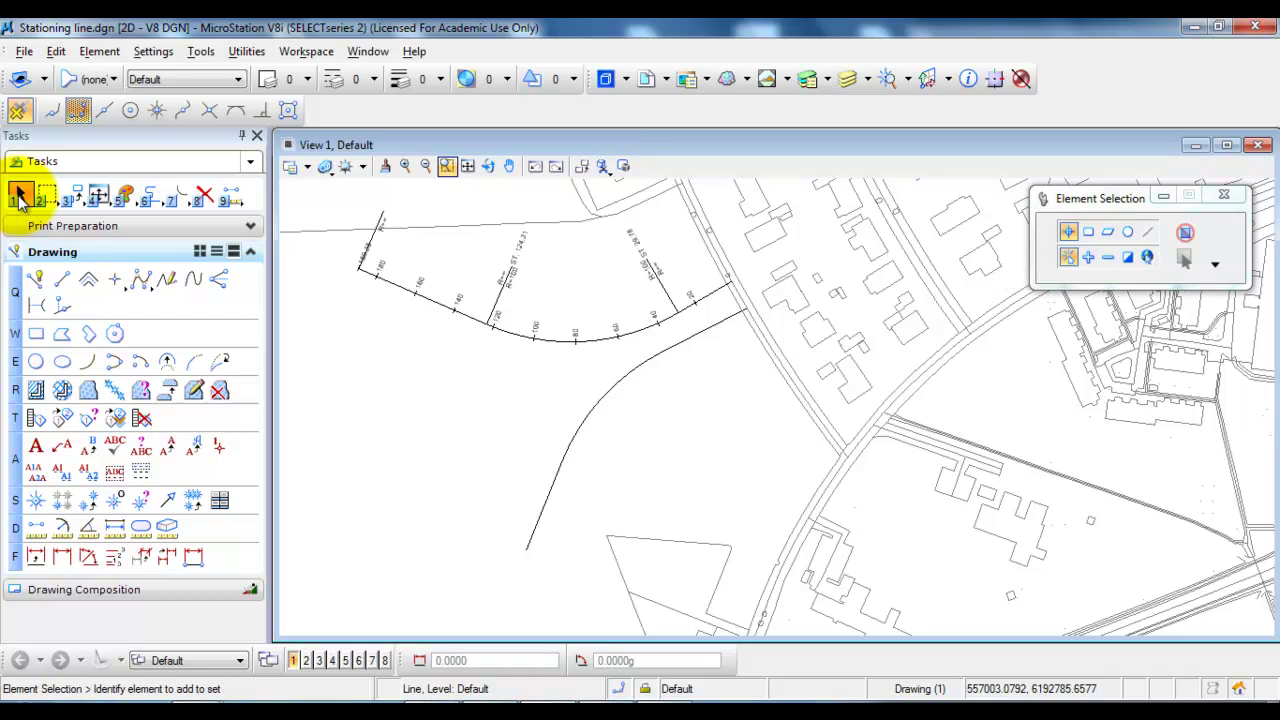
pyautogui.click(552, 493)
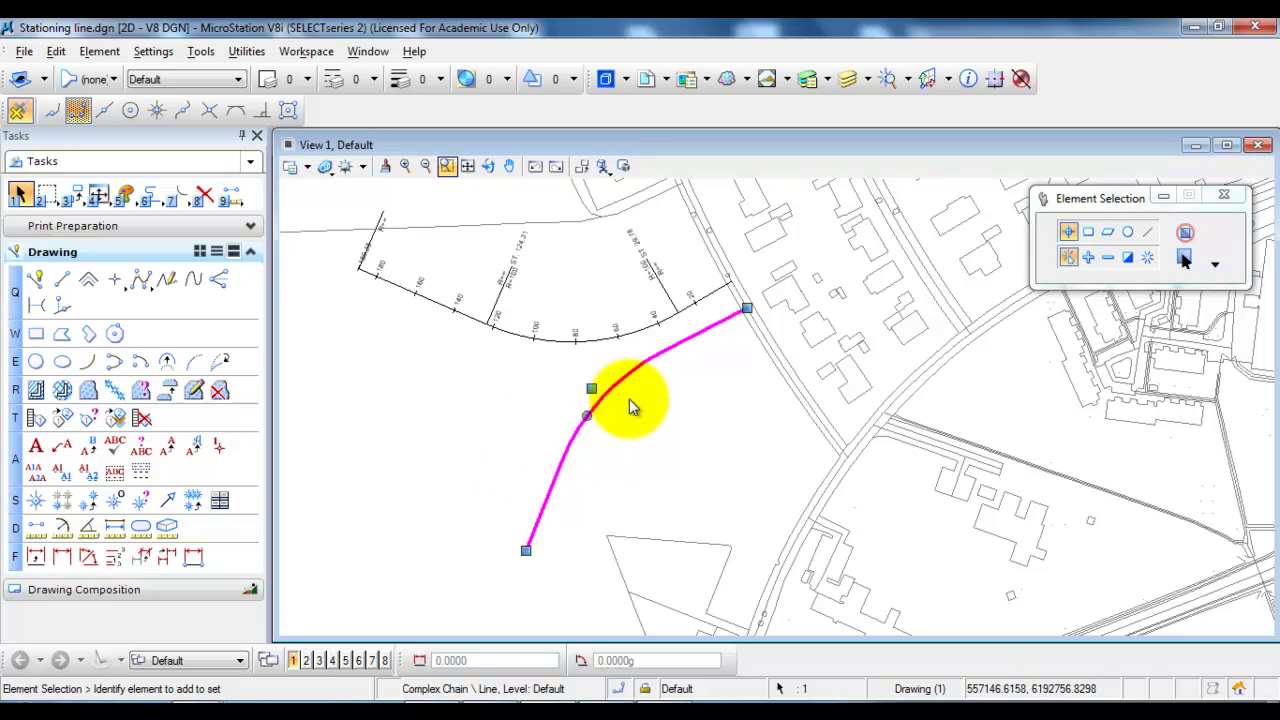